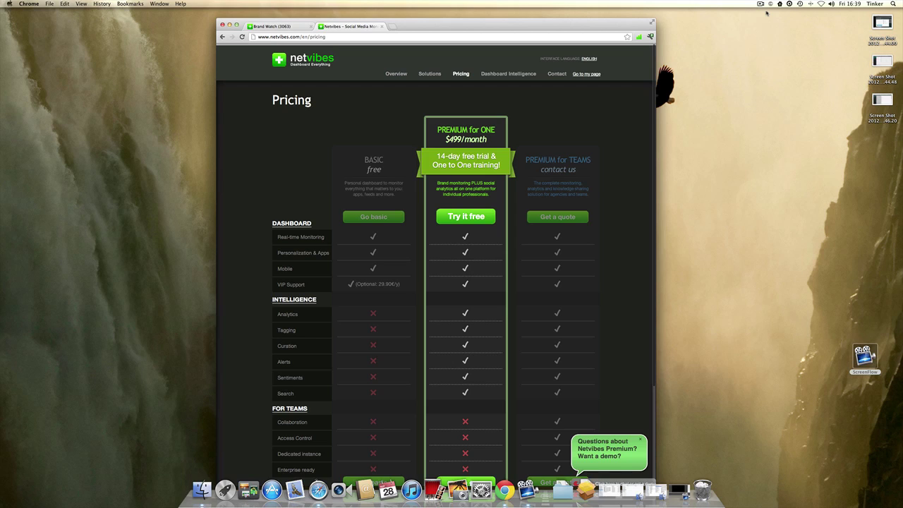
# Step: Return to the Brand Watch dashboard, where blank New Tab 5 asks for a topic to track
pyautogui.click(282, 27)
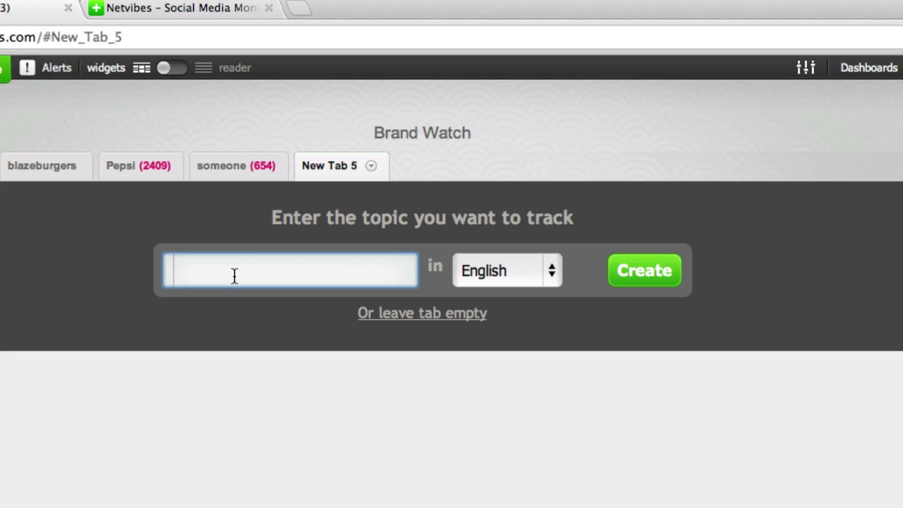
# Step: Create an English-language tracking tab for the topic 'Samsung'
pyautogui.write('Samsung')
pyautogui.click(659, 272)
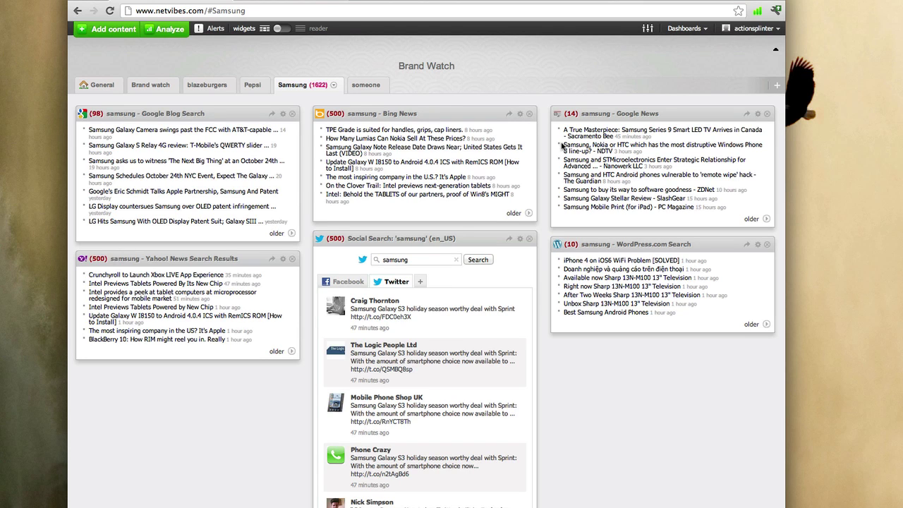
# Step: Add Boardreader as a source in the Samsung Social Search widget, then open Add content
pyautogui.moveTo(465, 136)
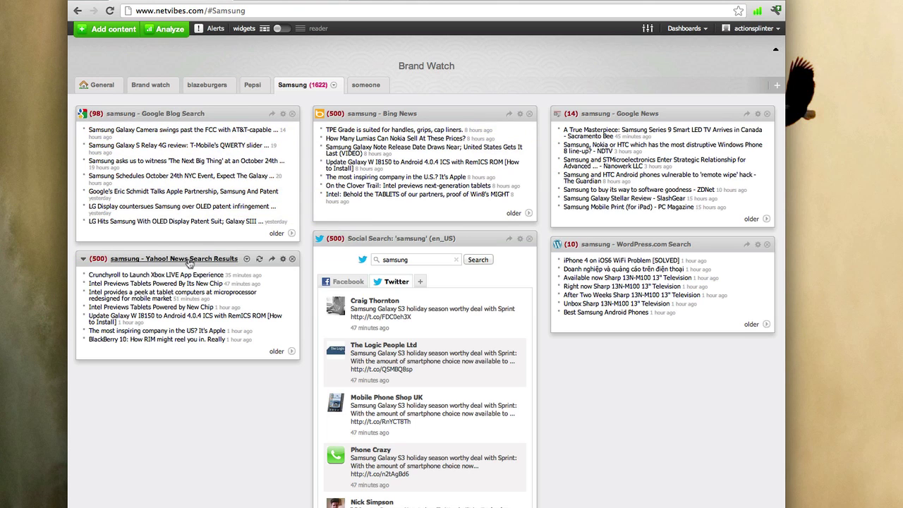
pyautogui.moveTo(177, 260)
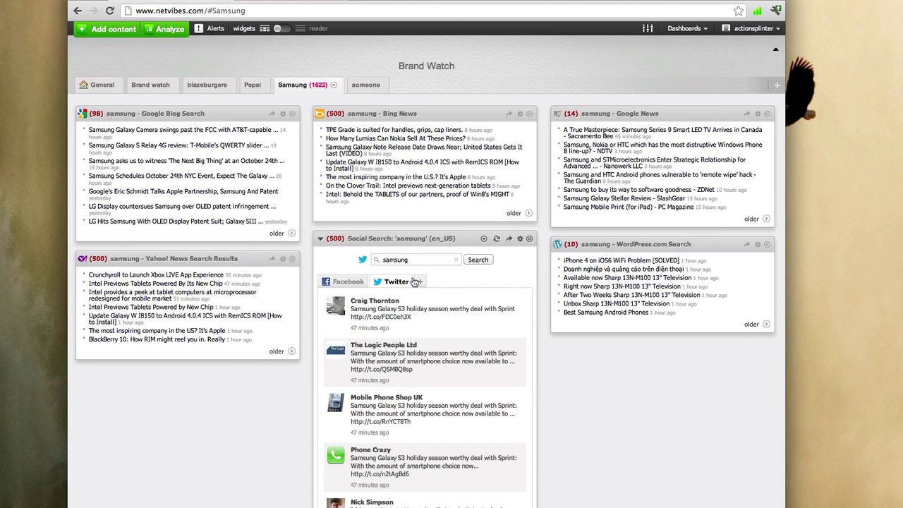
pyautogui.click(419, 281)
pyautogui.click(351, 335)
pyautogui.click(497, 383)
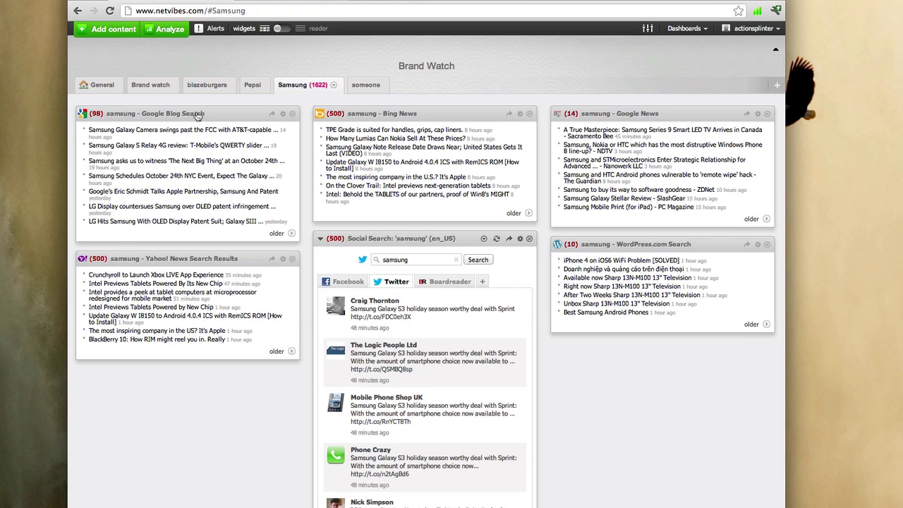
pyautogui.click(112, 32)
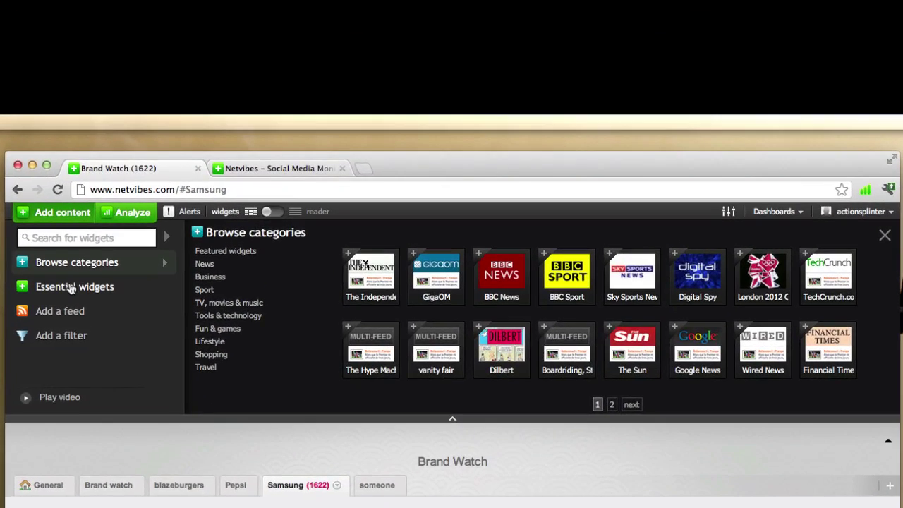
# Step: Add an Essential Video Search widget showing Samsung YouTube results to the Samsung tab
pyautogui.click(144, 90)
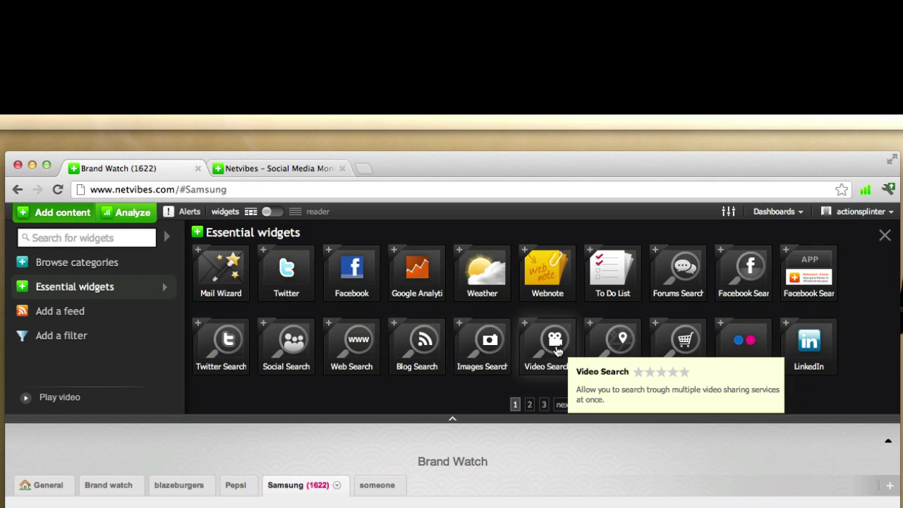
pyautogui.click(558, 350)
pyautogui.click(335, 335)
pyautogui.write('Samsung')
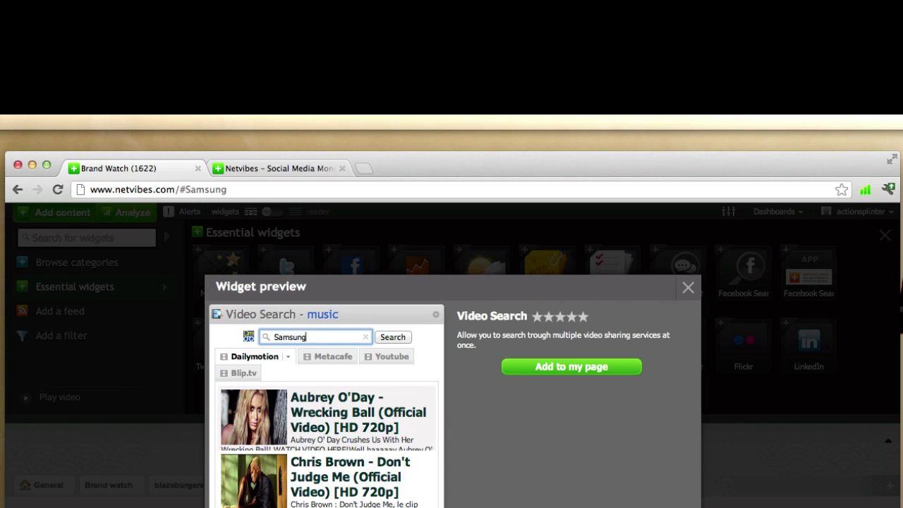
pyautogui.click(393, 337)
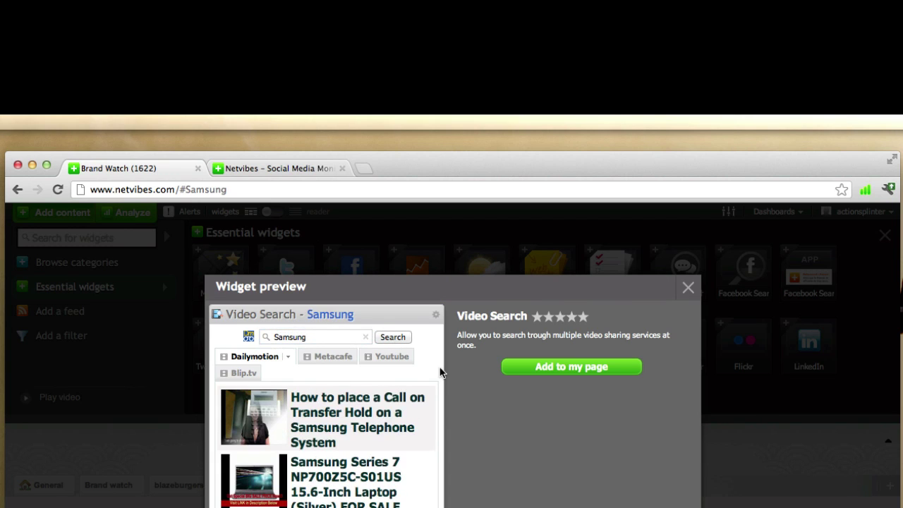
pyautogui.click(399, 358)
pyautogui.click(564, 367)
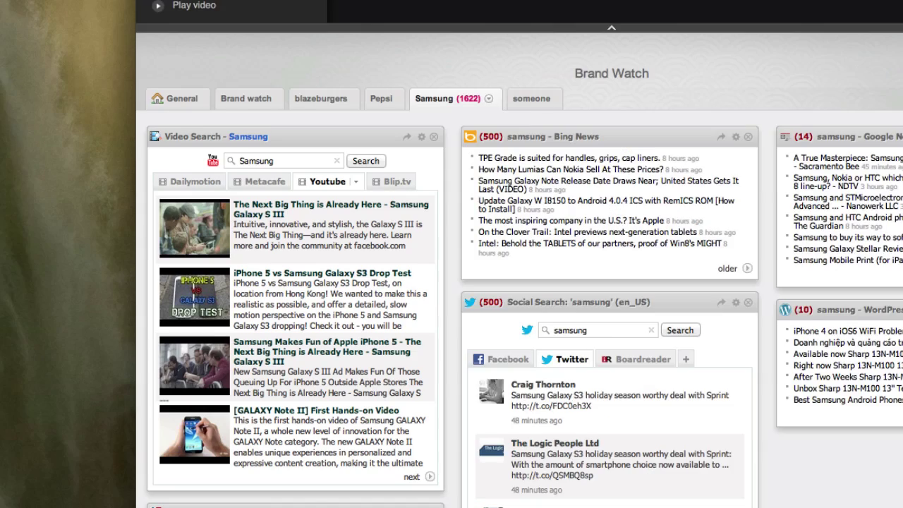
pyautogui.click(177, 0)
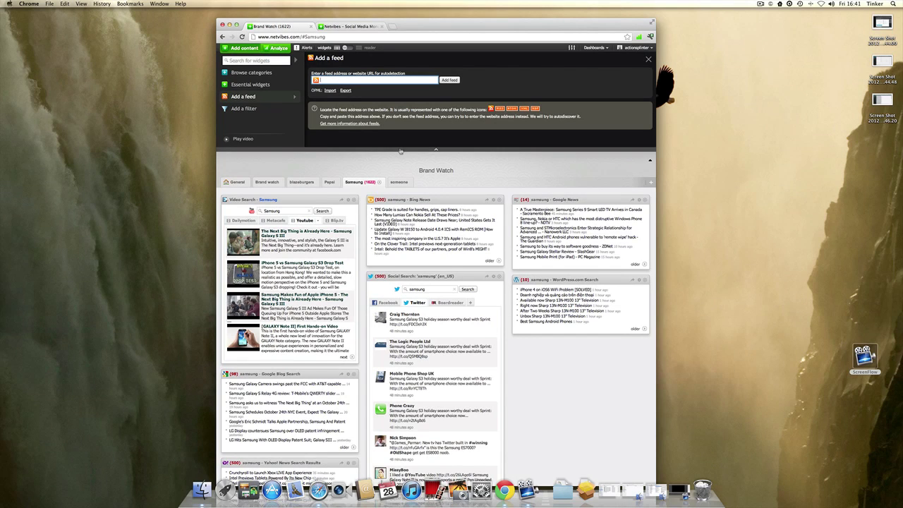
# Step: Collapse the Add content panel to reveal the Samsung tab's widgets
pyautogui.click(400, 150)
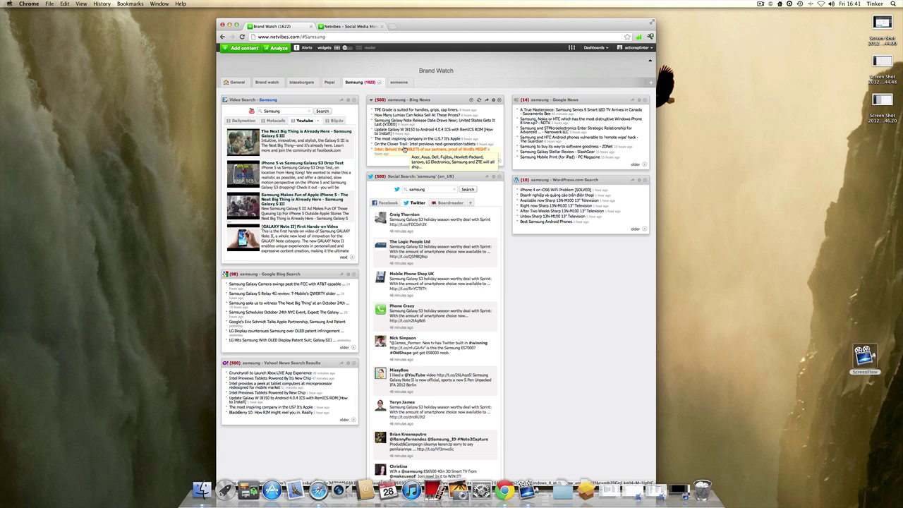
# Step: Switch to the Pepsi tab and let its keyword, sentiment, location and author widgets load
pyautogui.click(329, 83)
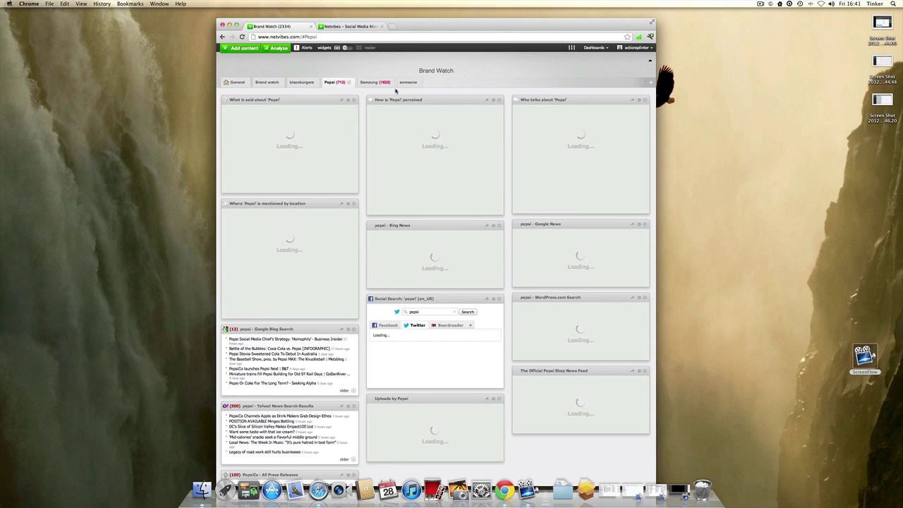
pyautogui.click(279, 47)
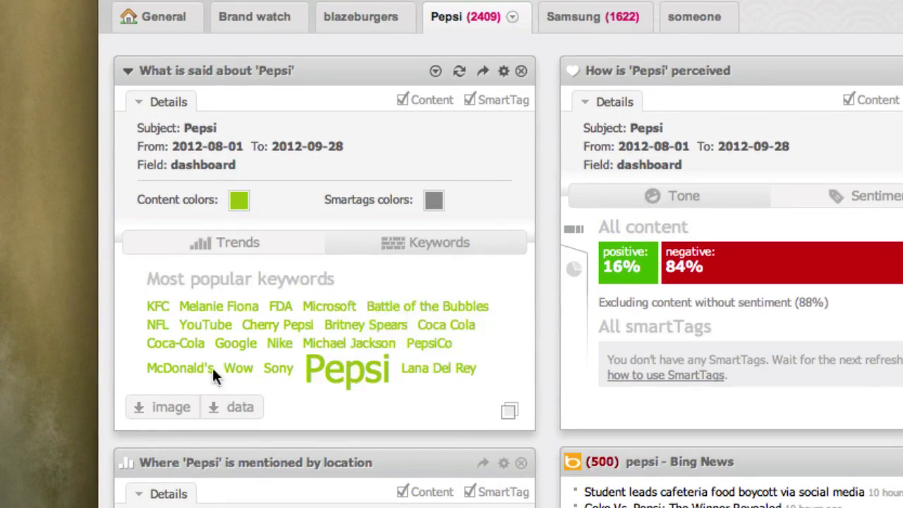
# Step: Explore the 'Pepsi AND Michael Jackson' post selection beside the 16% positive / 84% negative sentiment bar
pyautogui.moveTo(342, 326)
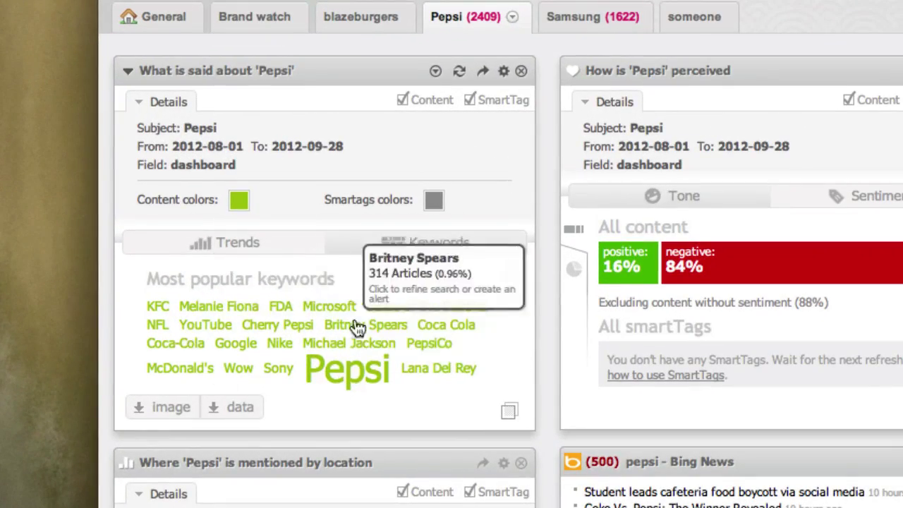
pyautogui.moveTo(391, 378)
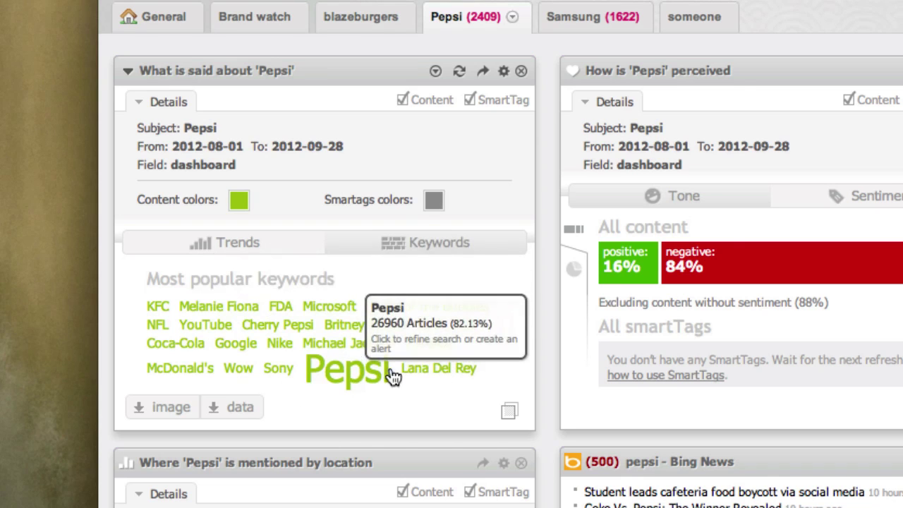
pyautogui.moveTo(464, 379)
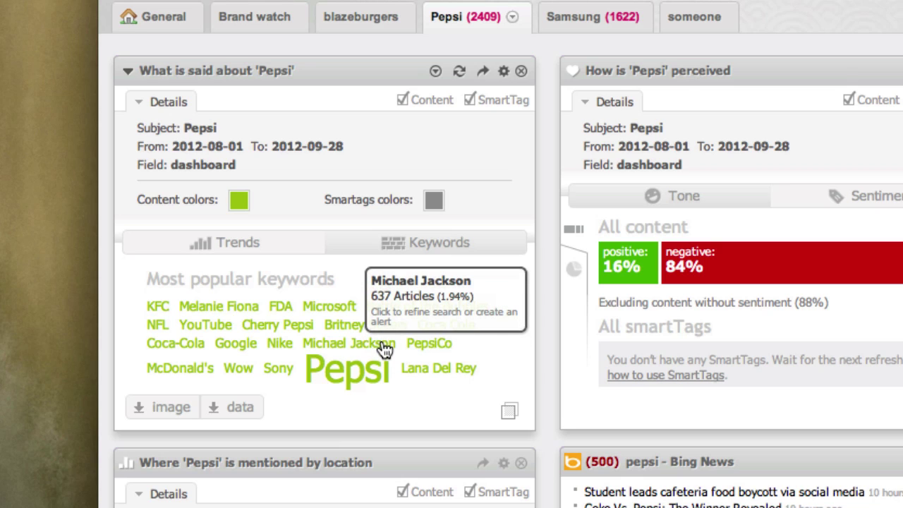
pyautogui.click(385, 349)
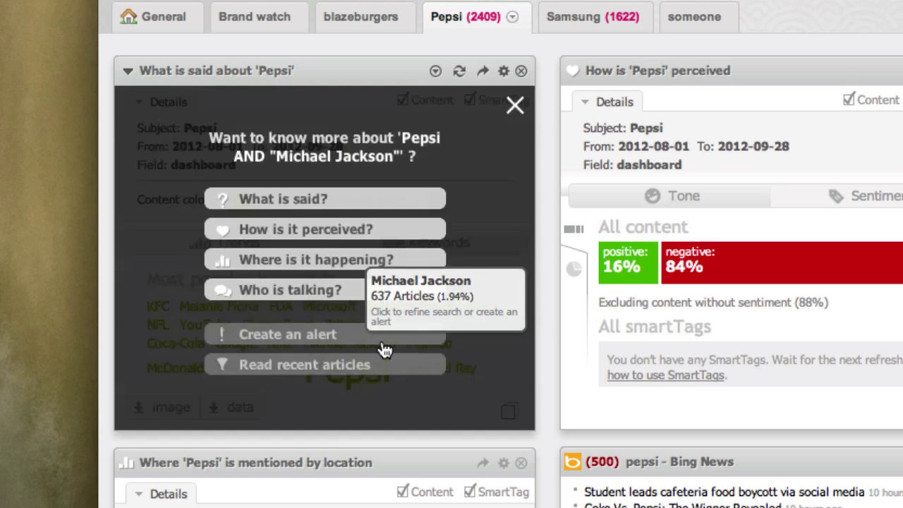
pyautogui.click(334, 374)
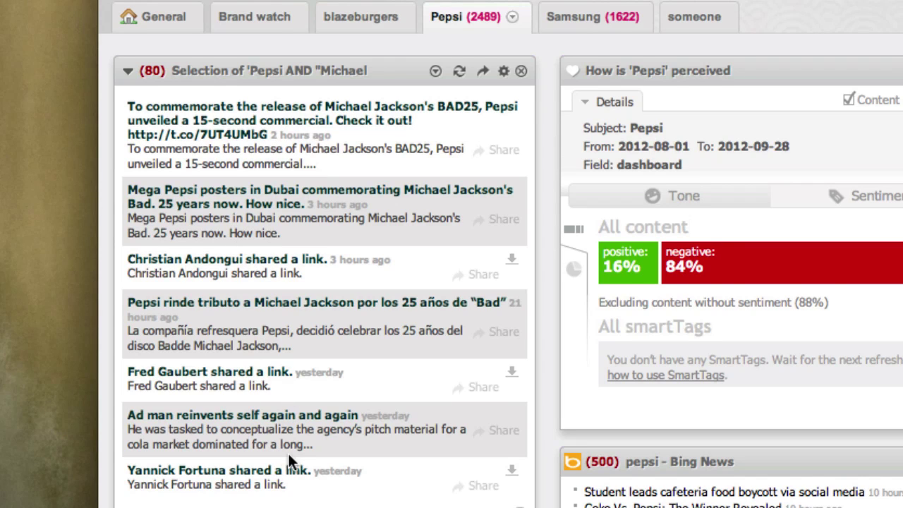
pyautogui.scroll(-1, 288, 453)
pyautogui.scroll(1, 298, 434)
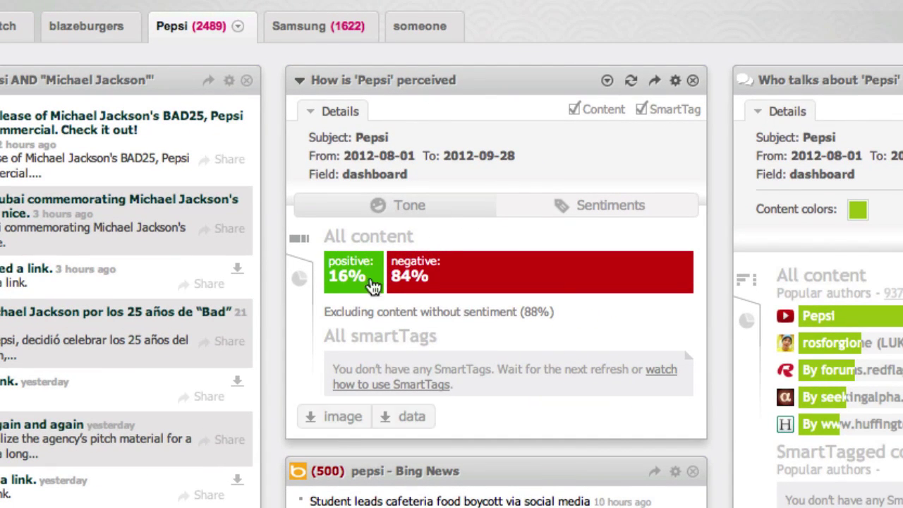
# Step: Show the Pepsi sentiment and popular-authors widgets as donut charts
pyautogui.click(299, 279)
pyautogui.moveTo(395, 353)
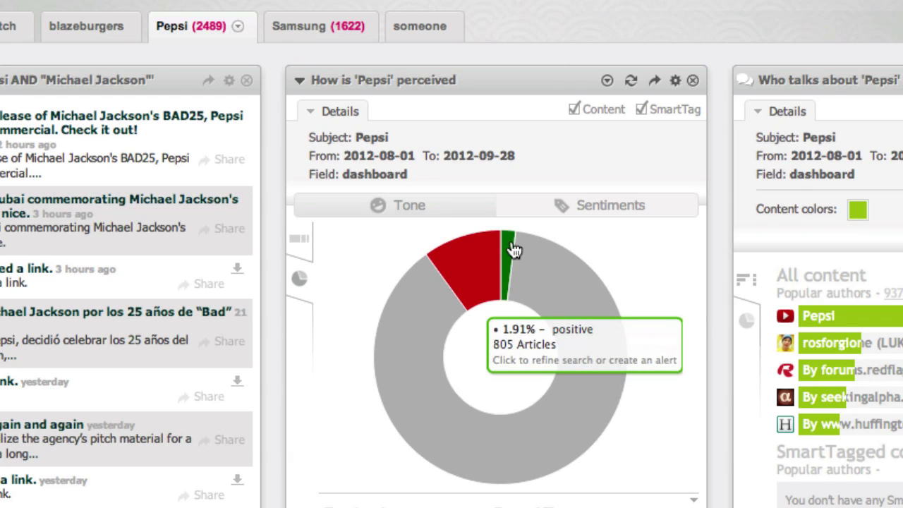
pyautogui.moveTo(501, 250)
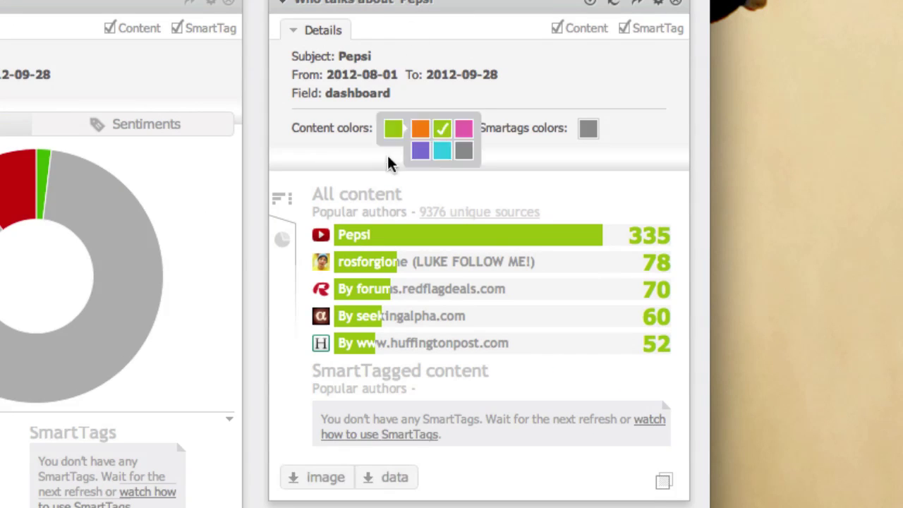
pyautogui.click(282, 239)
pyautogui.moveTo(444, 388)
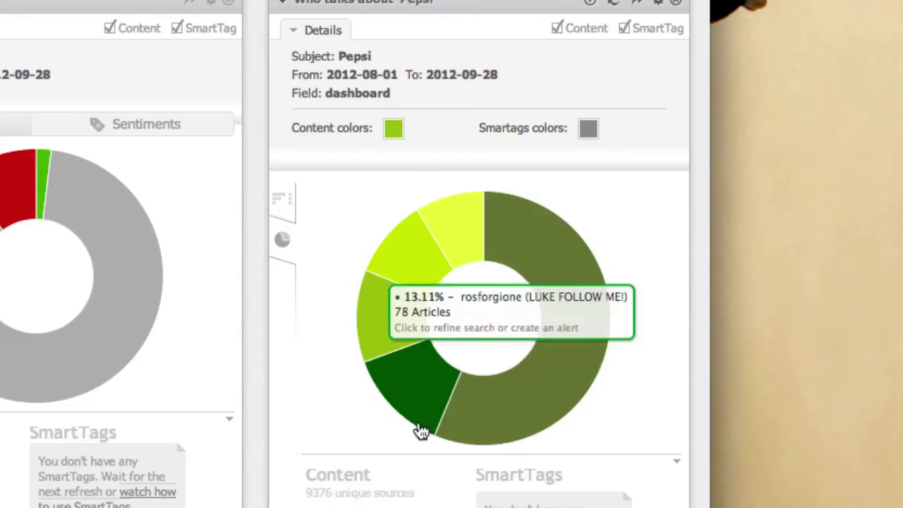
pyautogui.scroll(-2, 365, 374)
pyautogui.scroll(-4, 365, 382)
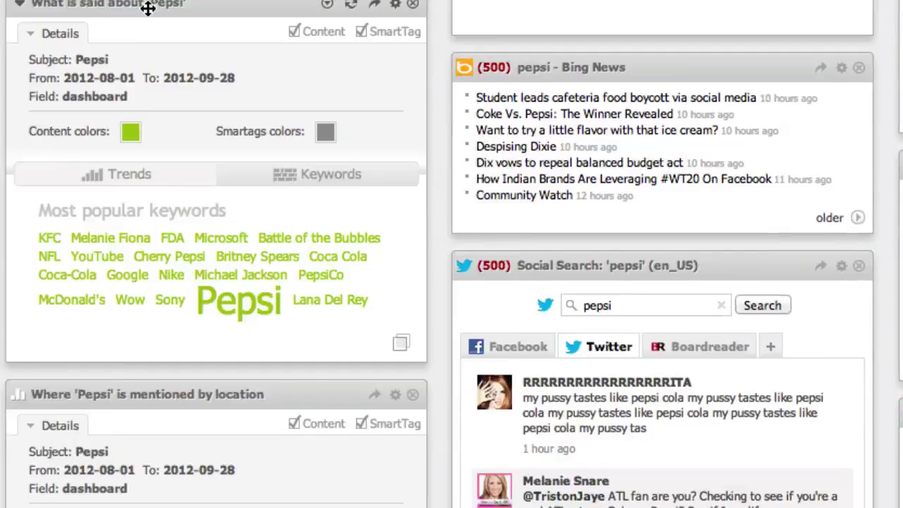
pyautogui.scroll(-5, 147, 8)
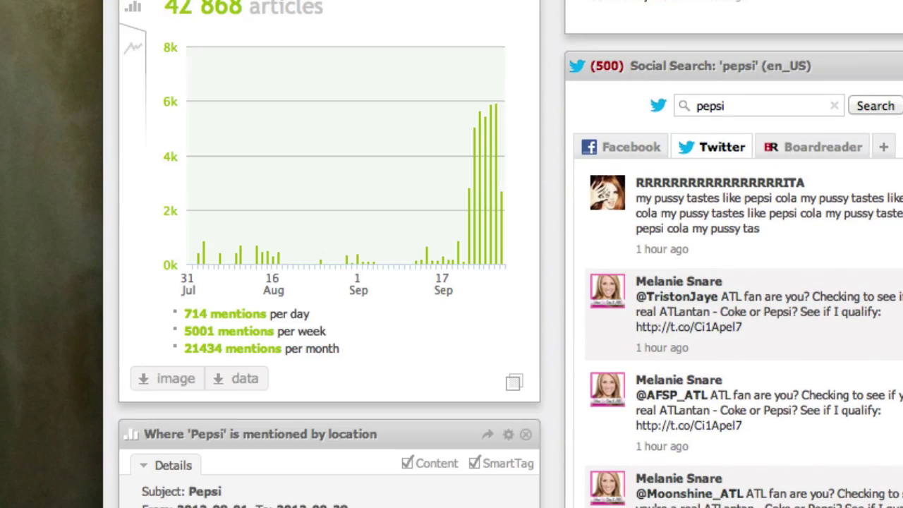
# Step: Chart Pepsi mentions by outlet as a donut: twitter.com 94.72%, facebook.com 3.92%
pyautogui.moveTo(493, 117)
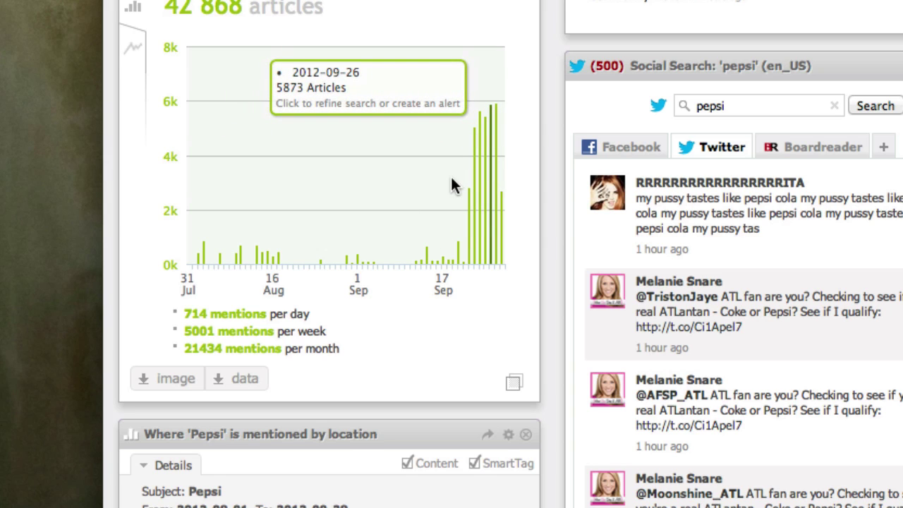
pyautogui.scroll(-3, 450, 184)
pyautogui.scroll(-1, 293, 197)
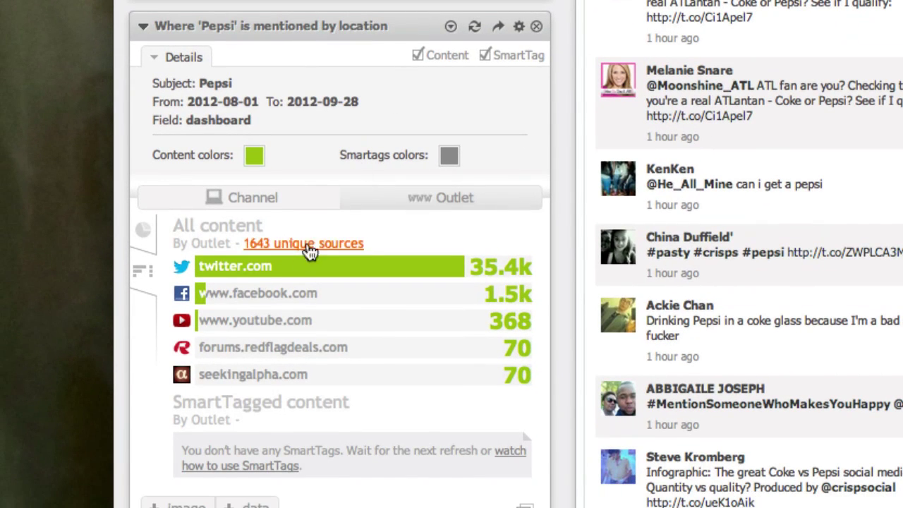
pyautogui.moveTo(314, 330)
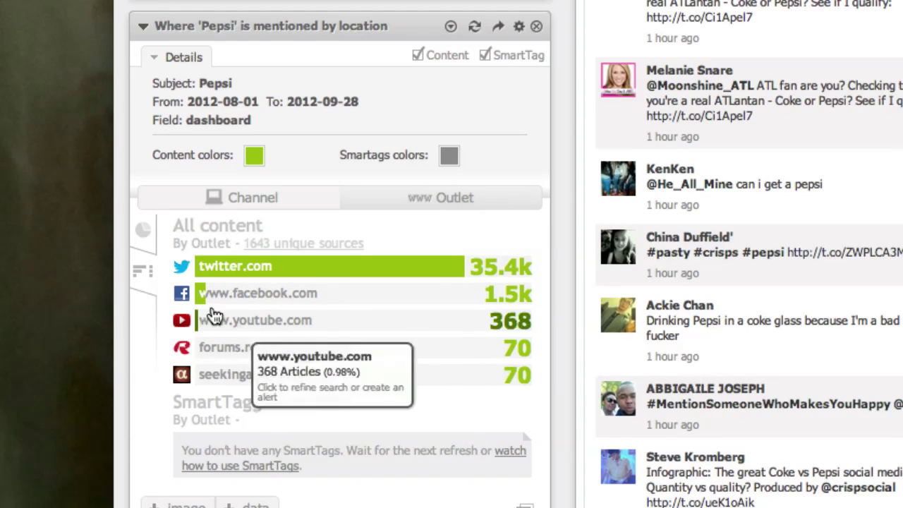
pyautogui.click(150, 241)
pyautogui.scroll(-4, 221, 209)
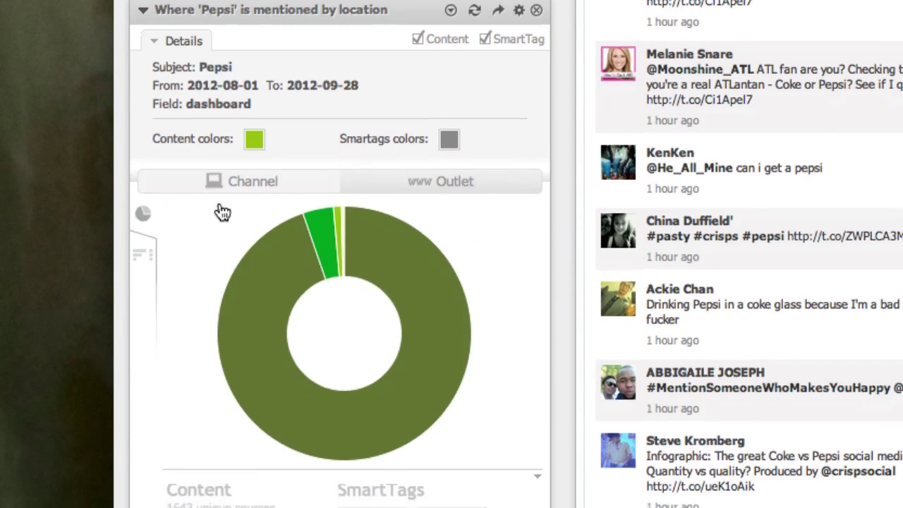
pyautogui.moveTo(221, 204)
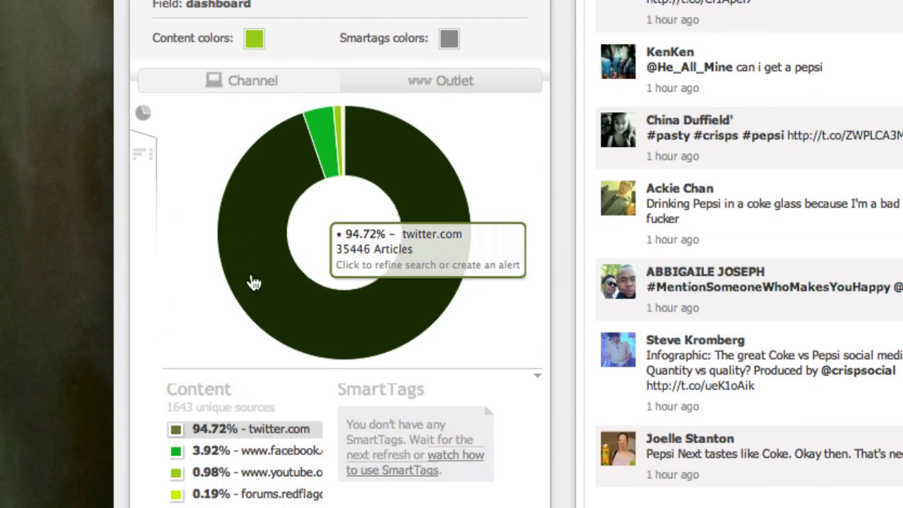
pyautogui.moveTo(308, 131)
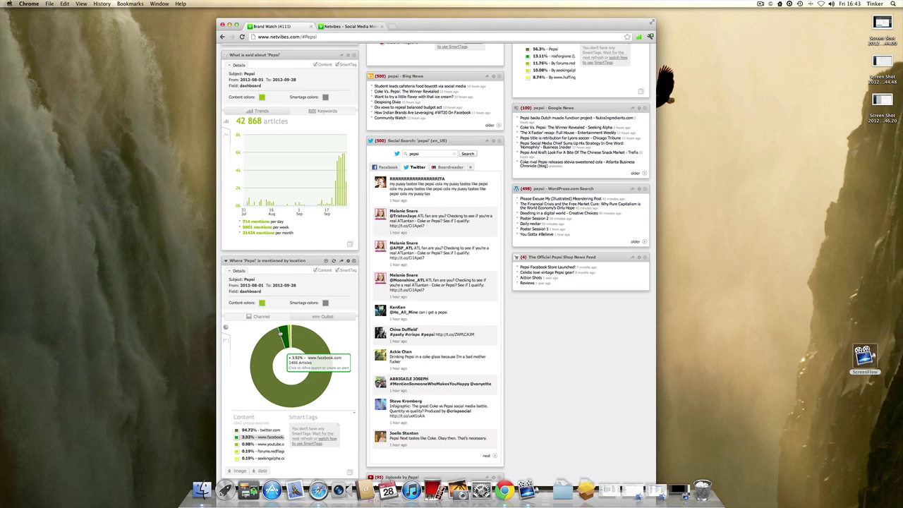
pyautogui.scroll(5, 289, 338)
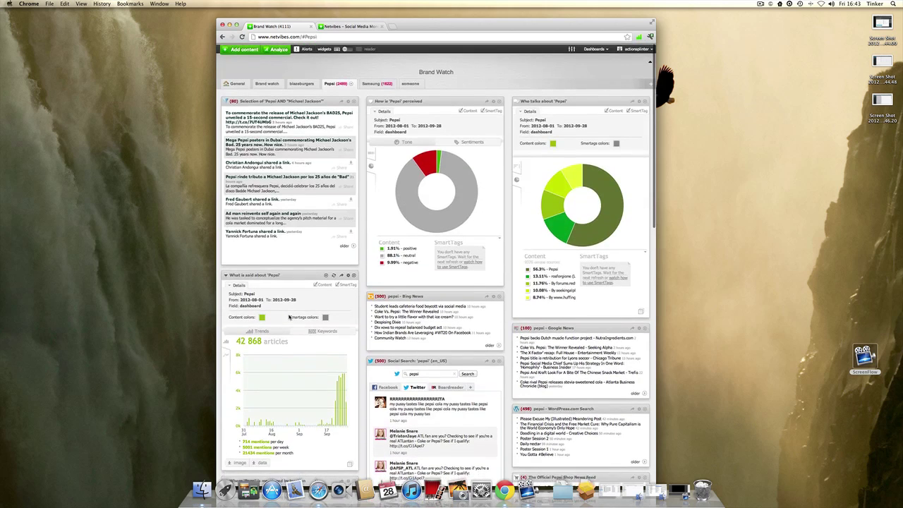
pyautogui.scroll(-8, 323, 321)
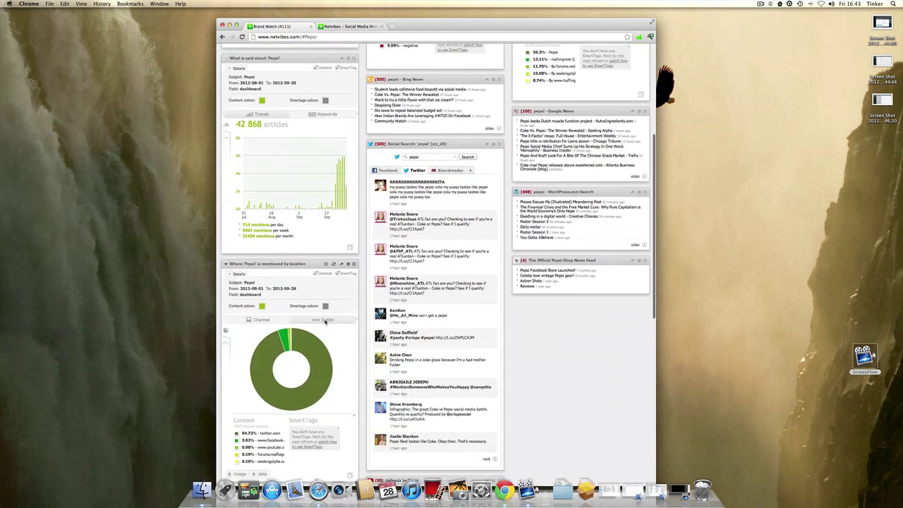
pyautogui.scroll(-10, 325, 322)
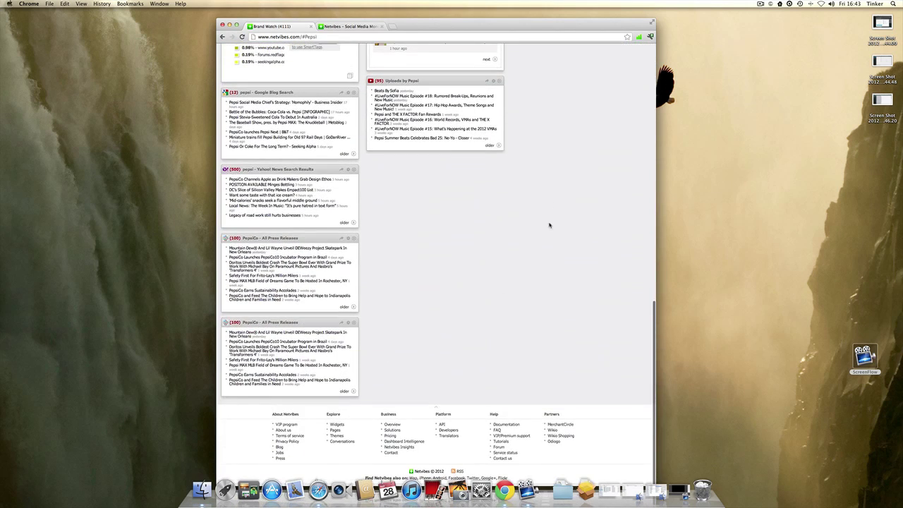
pyautogui.moveTo(586, 25); pyautogui.dragTo(586, 14)
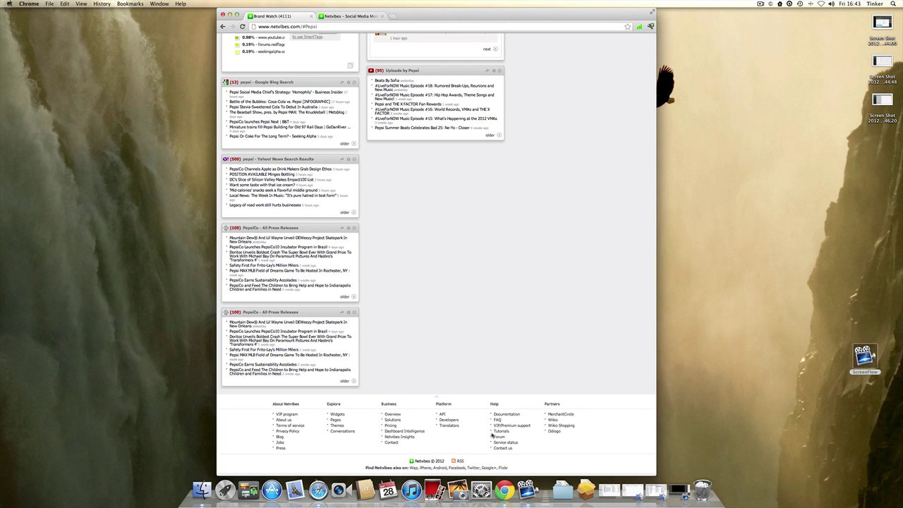
pyautogui.scroll(15, 346, 282)
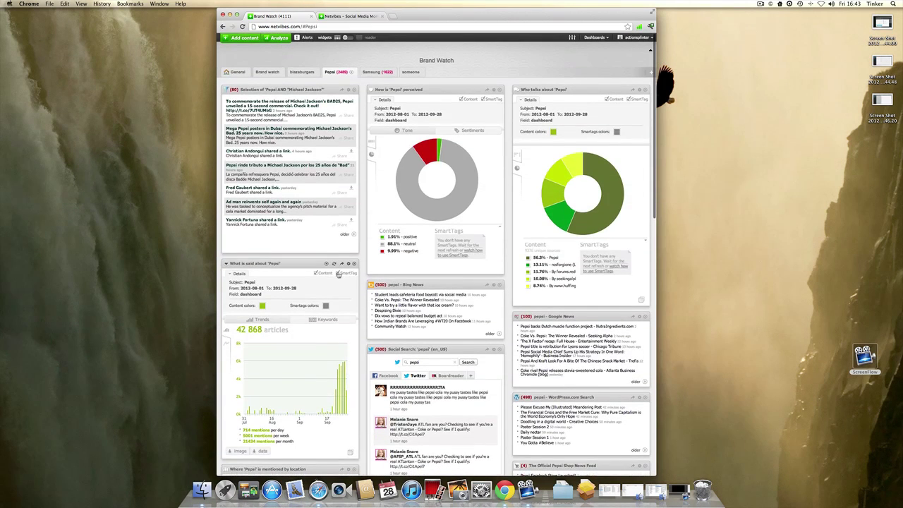